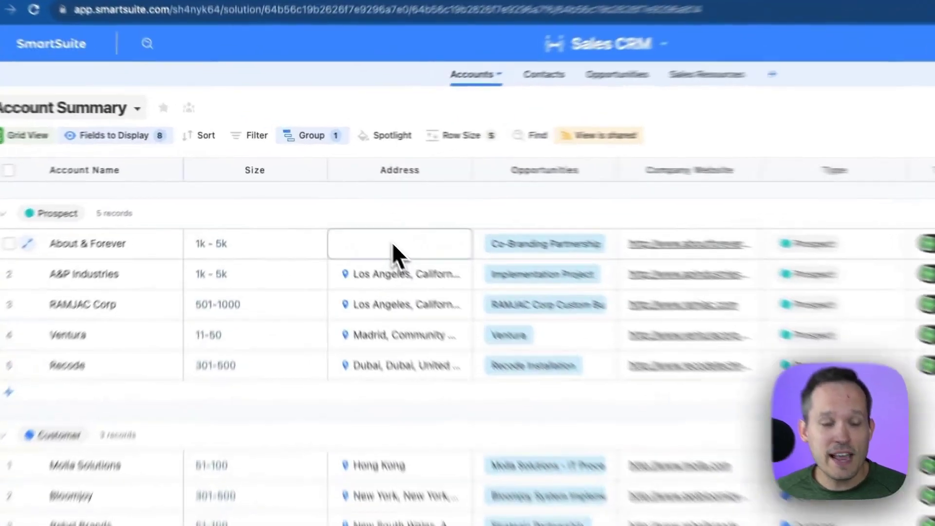
Enter About & Forever's street address, accept the Fargo, North Dakota autocomplete suggestion, and save
left_click(337, 213)
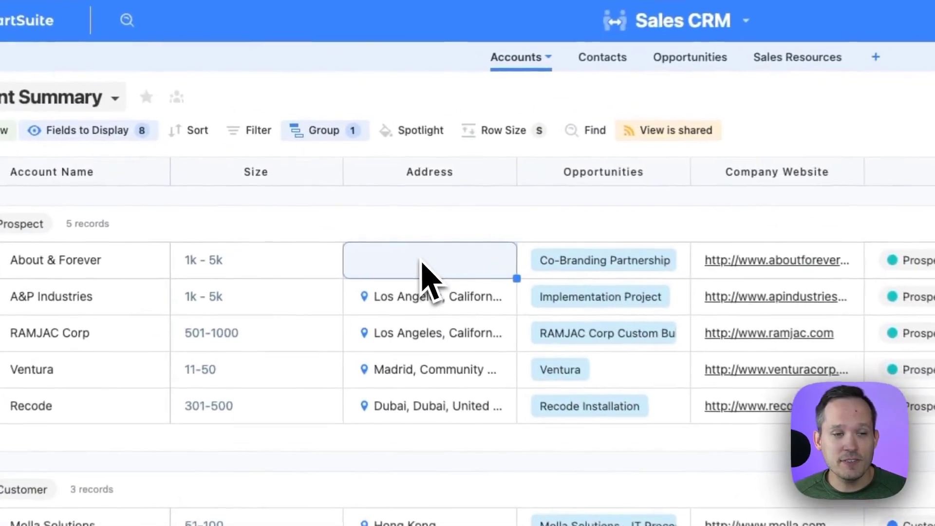
left_click(336, 212)
left_click(493, 266)
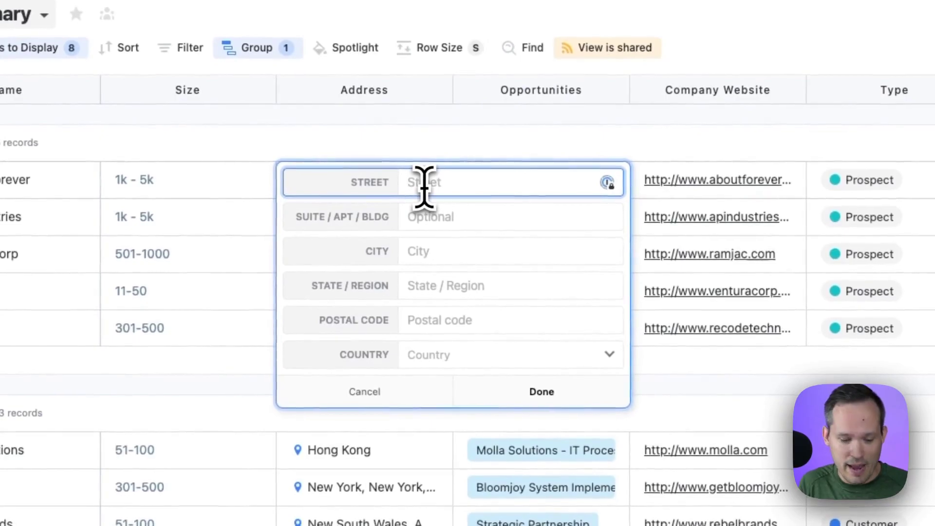
type("1")
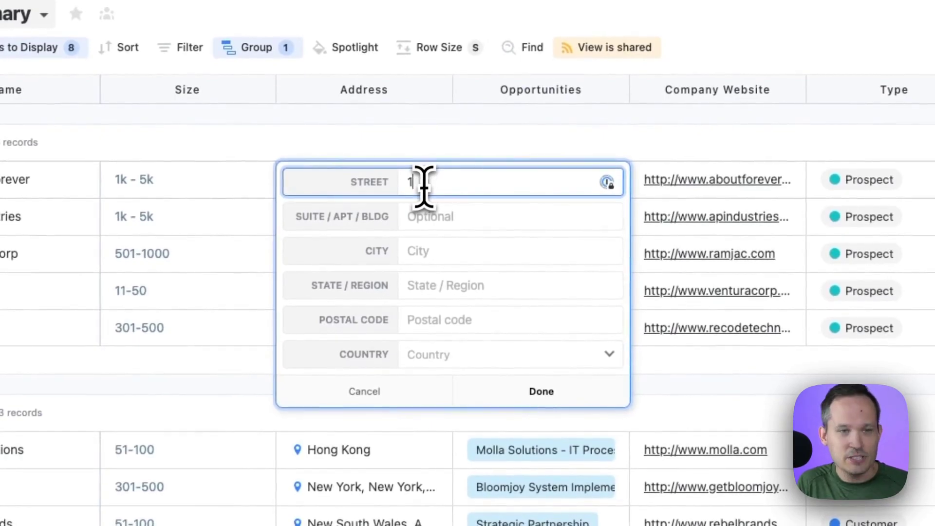
type("01 Br")
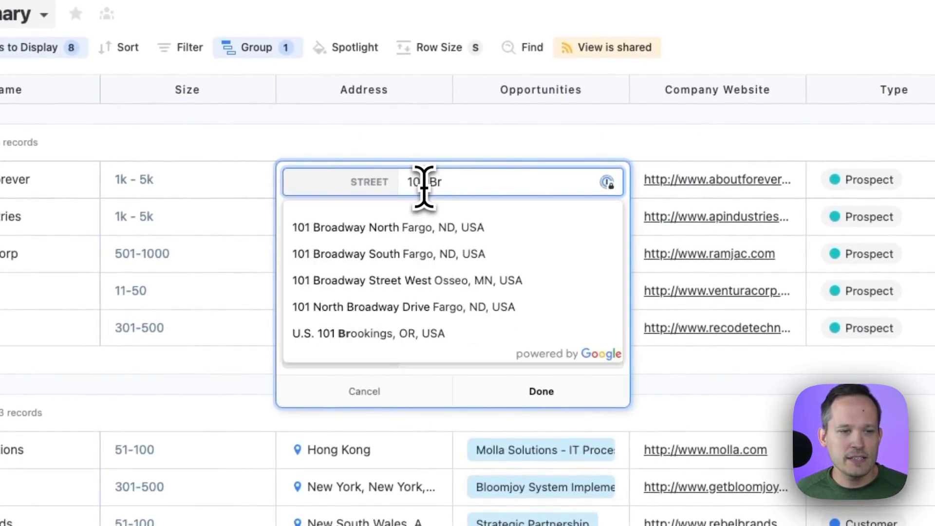
left_click(382, 229)
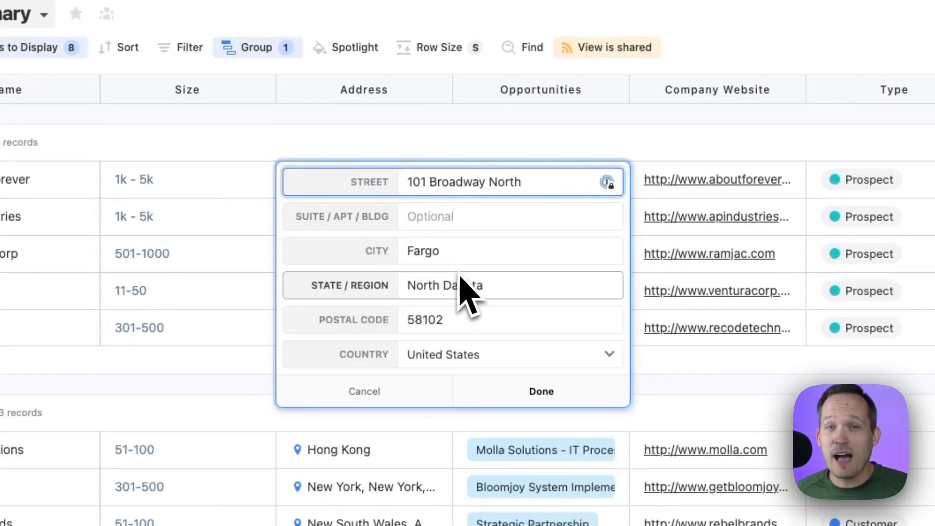
left_click(539, 393)
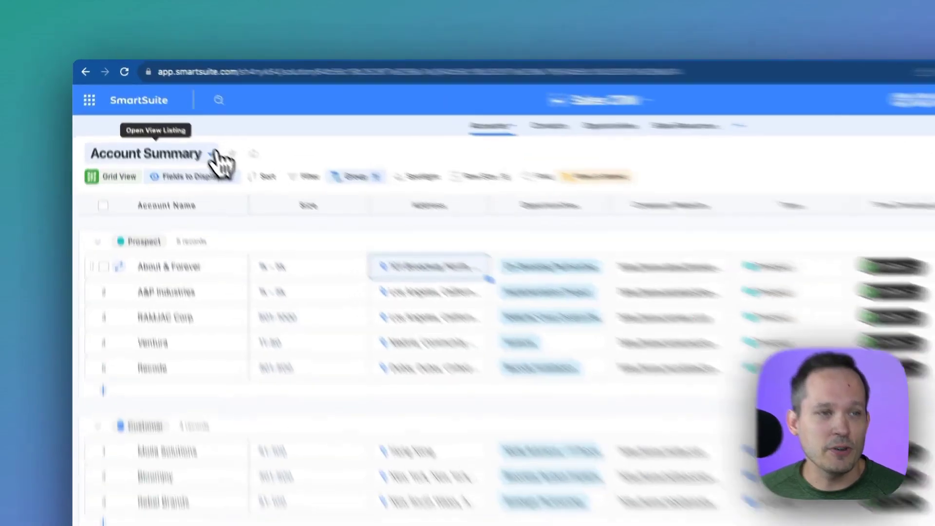
Switch Accounts to the Accounts by Geography map and confirm it plots pins by Location: Address
left_click(179, 128)
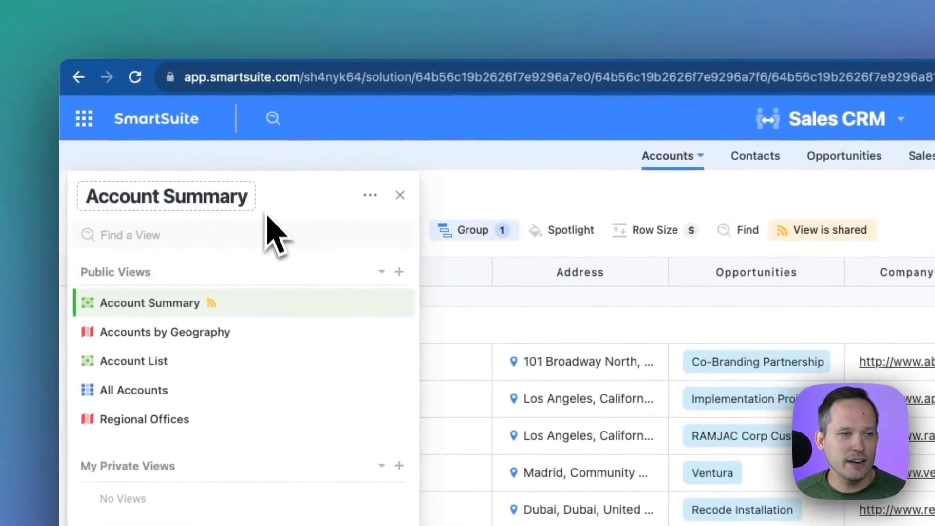
left_click(399, 272)
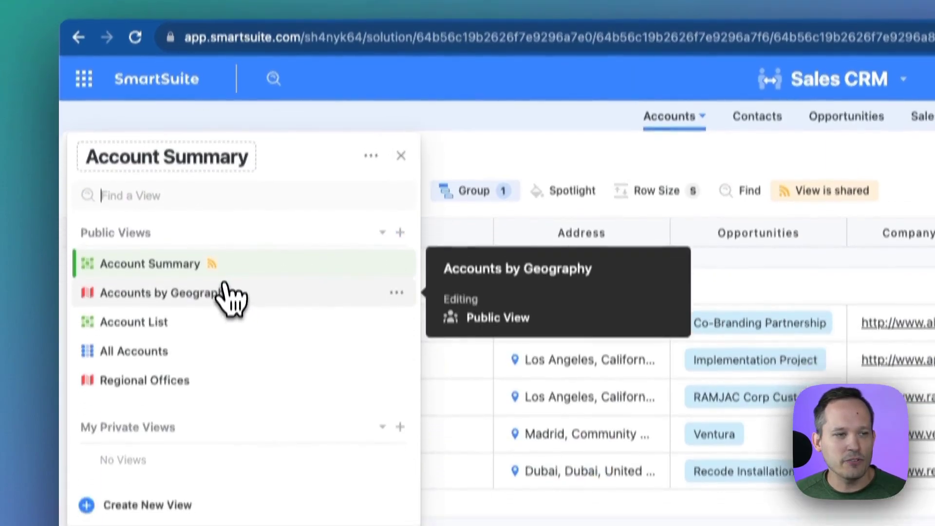
left_click(227, 332)
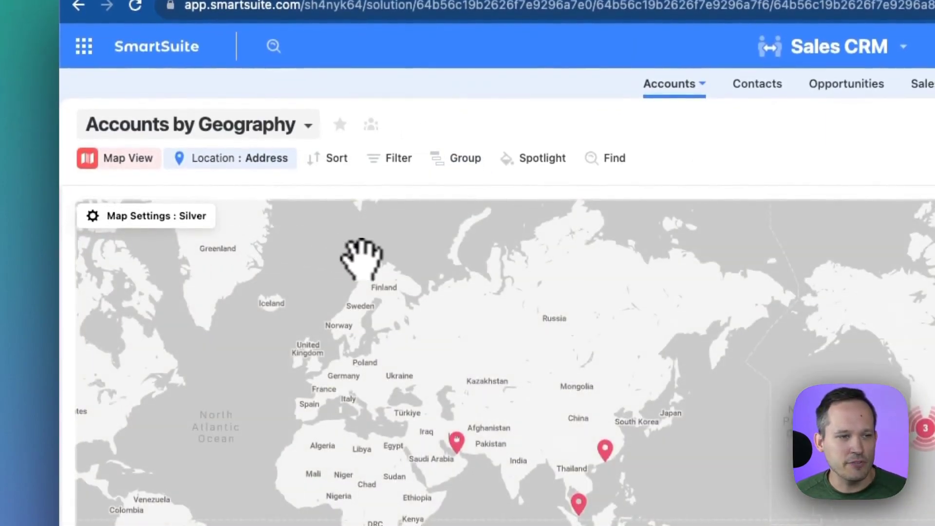
left_click_drag(361, 258, 672, 249)
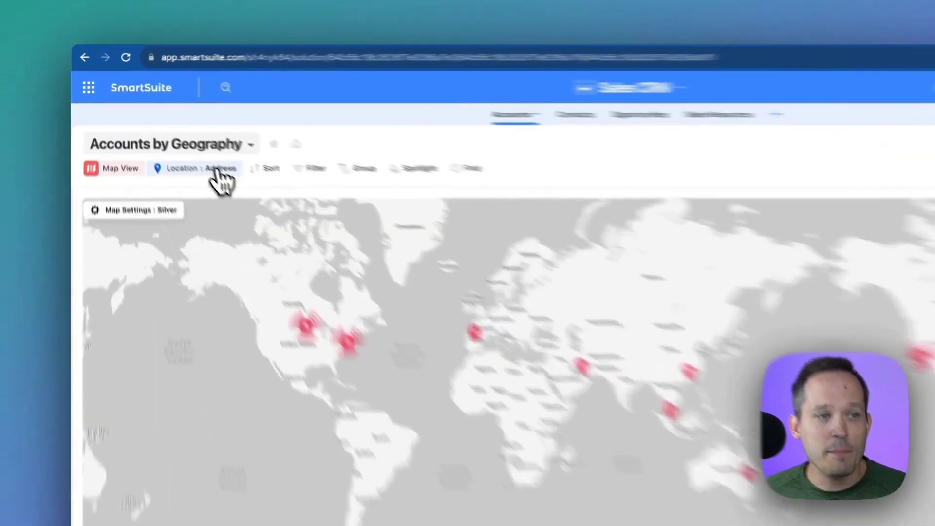
left_click(184, 146)
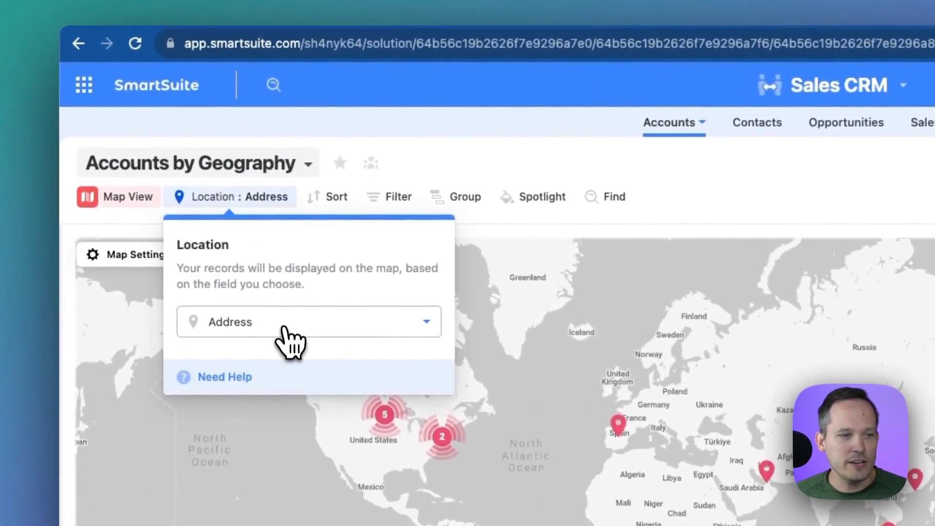
left_click(291, 336)
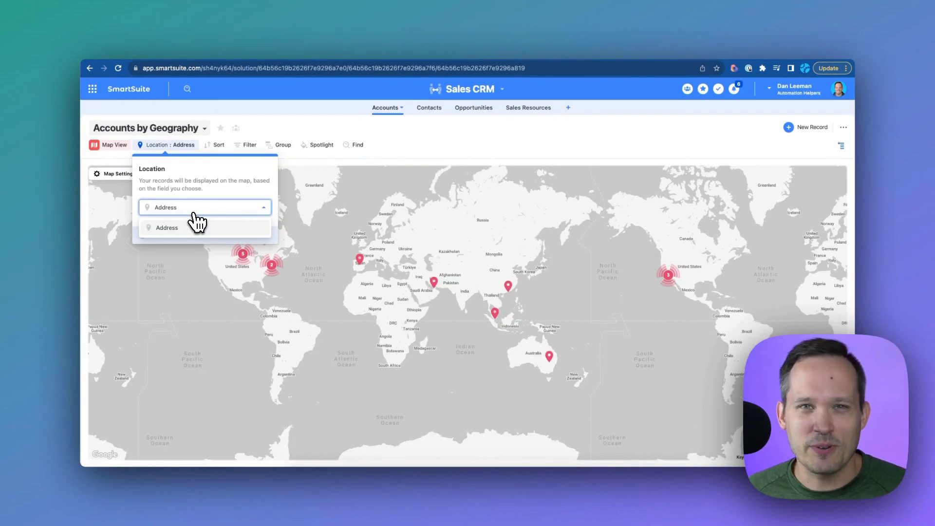
Zoom into the Midwest cluster and open About & Forever's Fargo pin, checking its Google Maps directions
left_click_drag(265, 246, 543, 241)
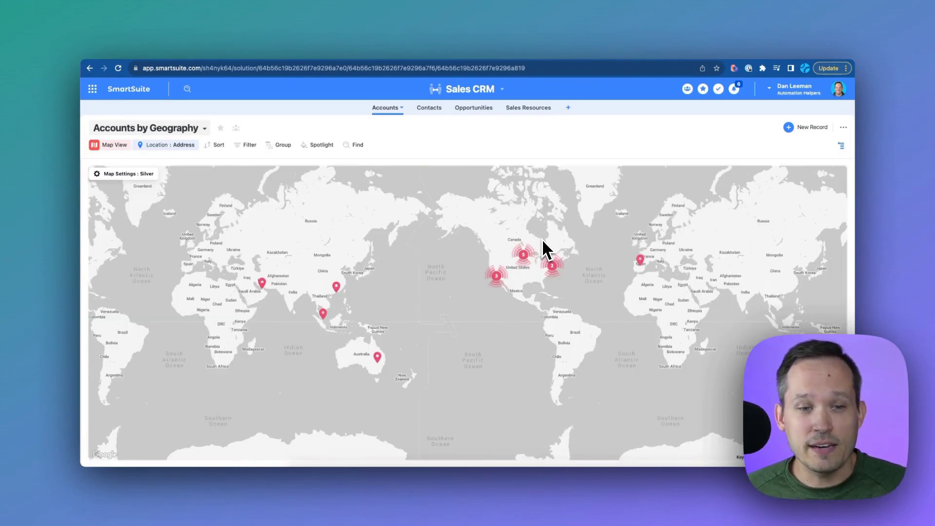
left_click(523, 254)
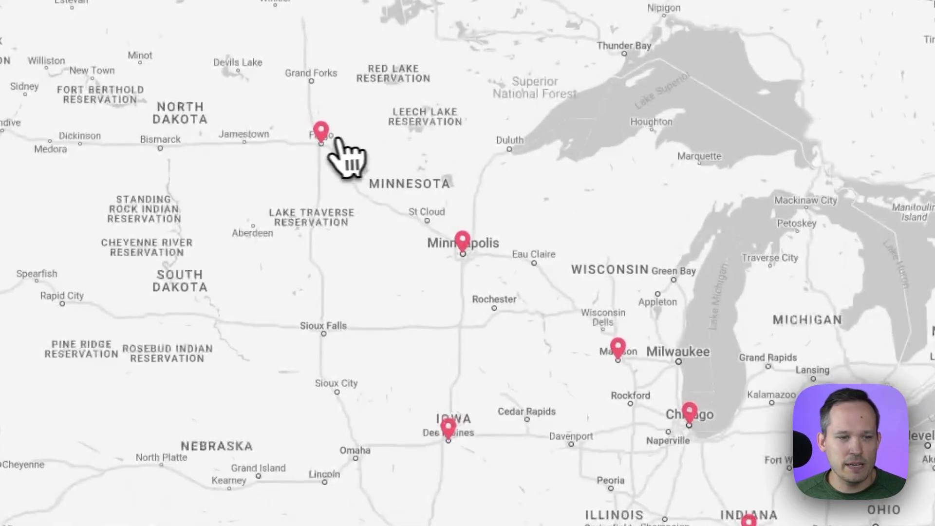
left_click(338, 138)
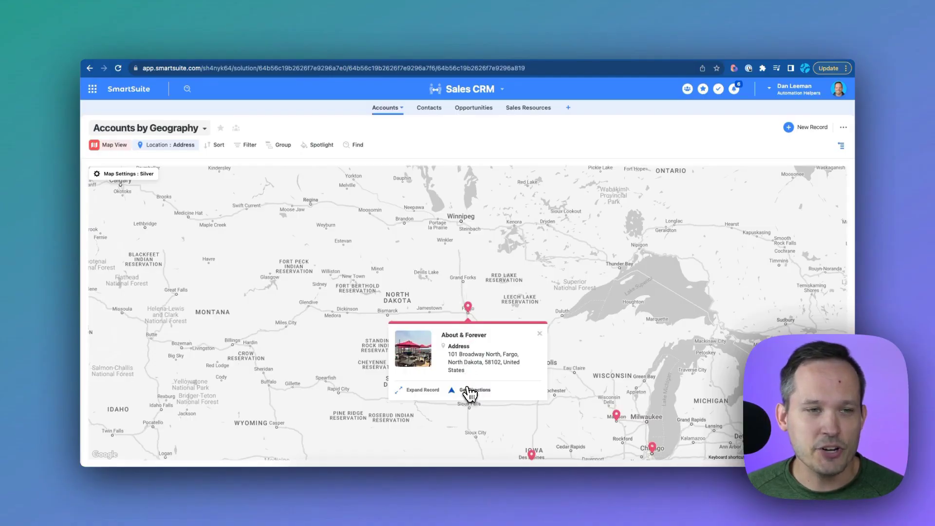
left_click(469, 390)
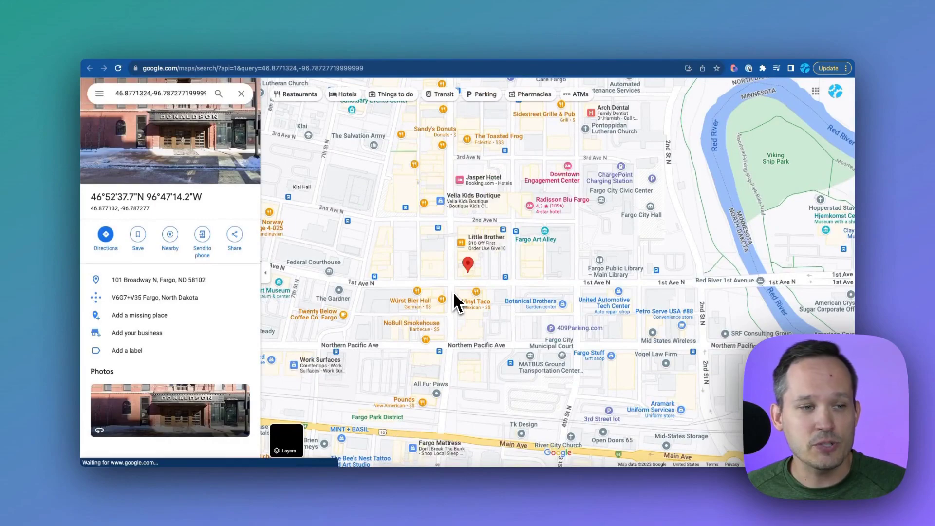
key("super+w")
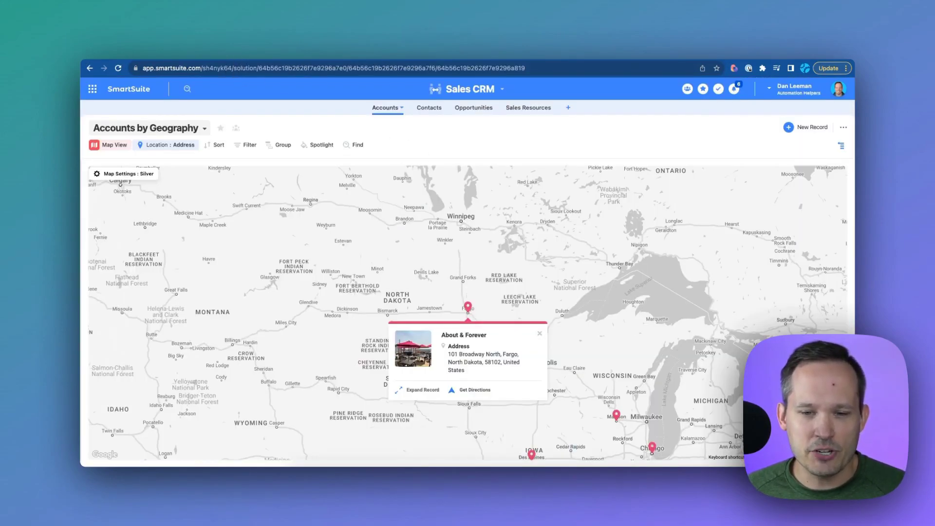
Expand About & Forever's full record from its Fargo pin, then close it to return to the map
left_click_drag(836, 400, 471, 294)
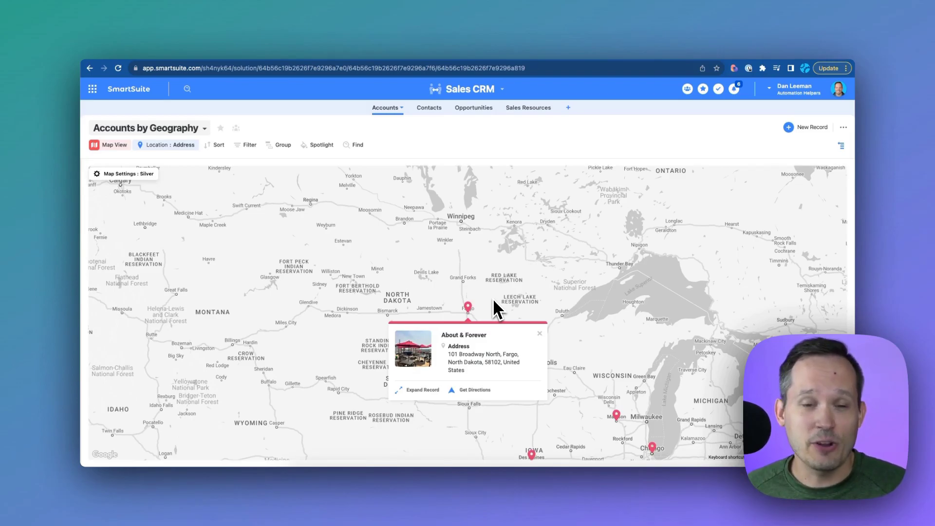
left_click(421, 390)
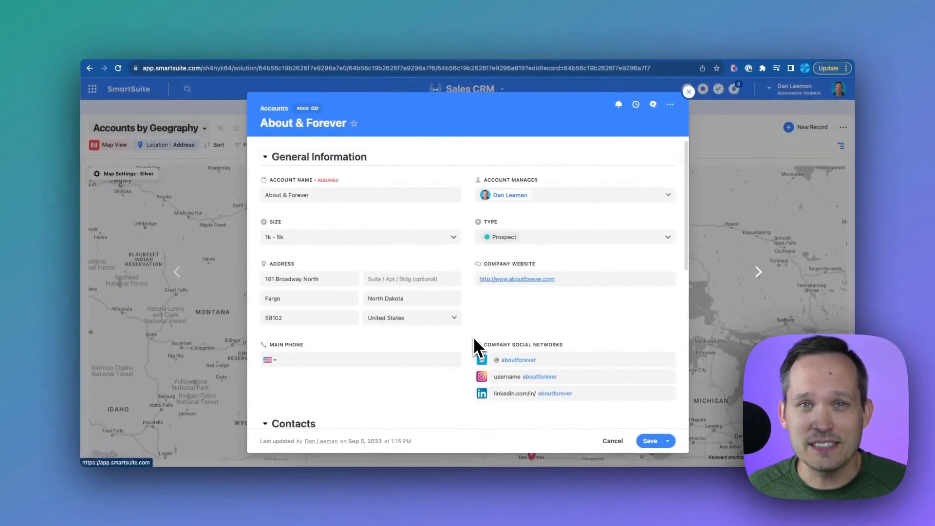
left_click(233, 117)
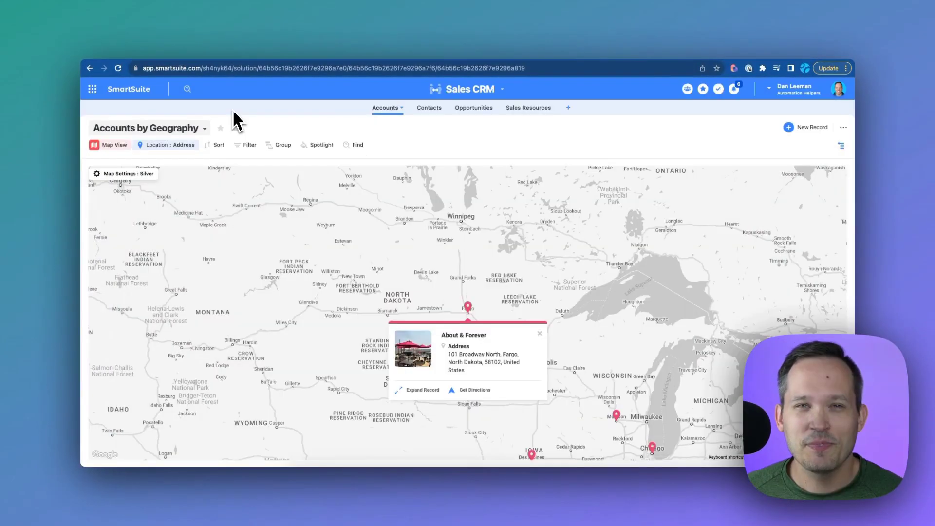
Switch to the Regional Offices map view and inspect its 'Type is Internal' filter
left_click(184, 131)
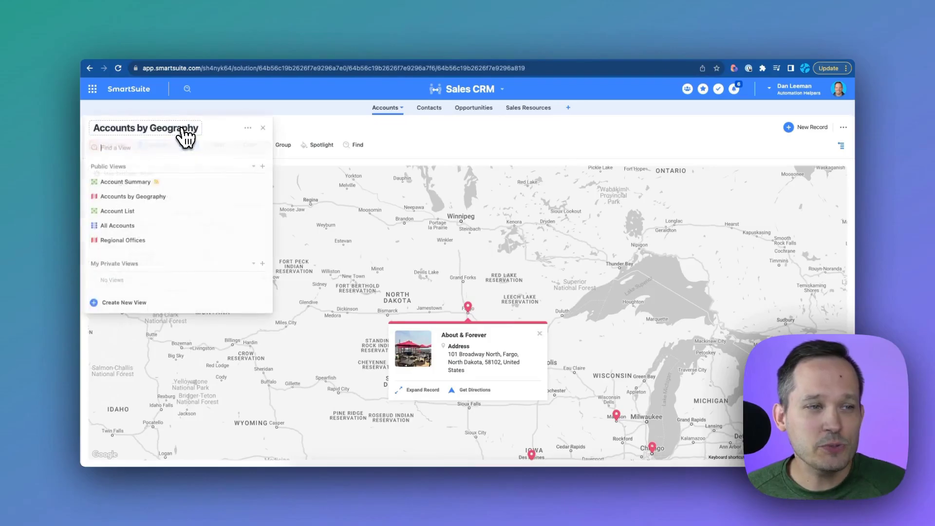
left_click(163, 240)
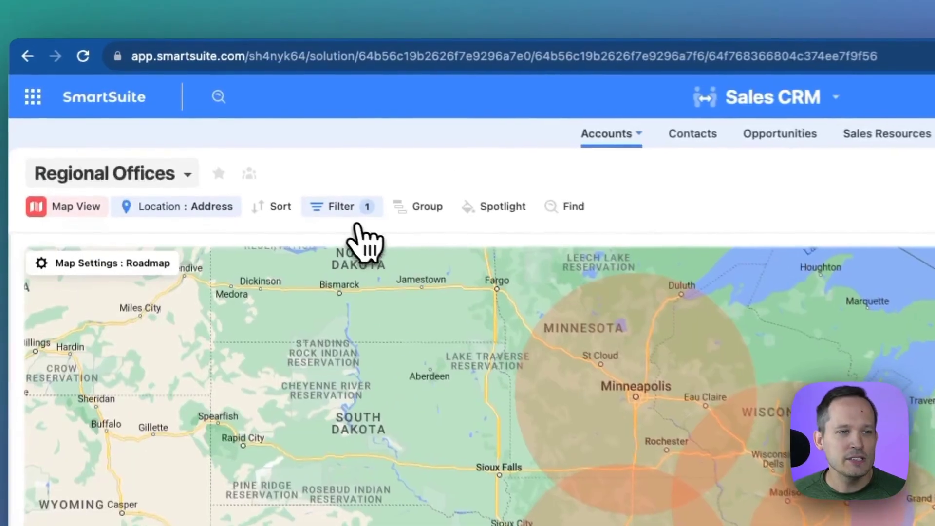
left_click(250, 146)
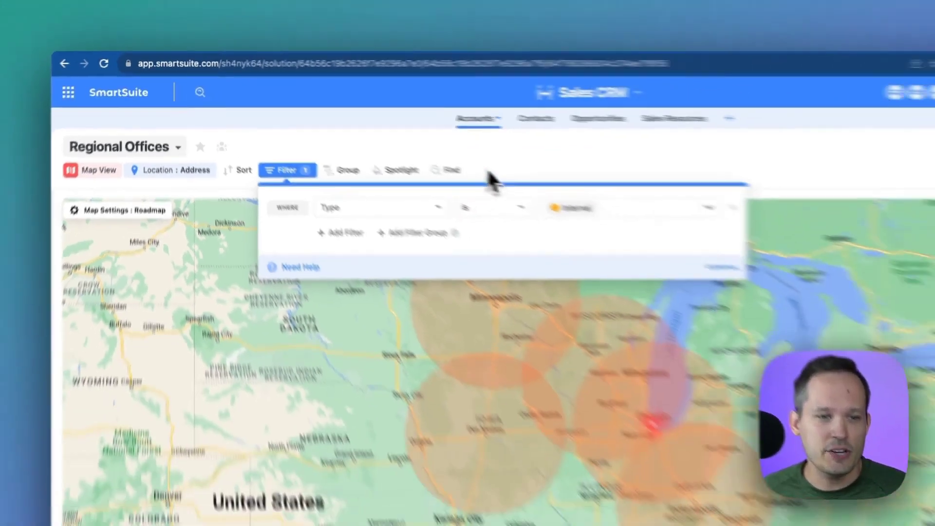
left_click(672, 221)
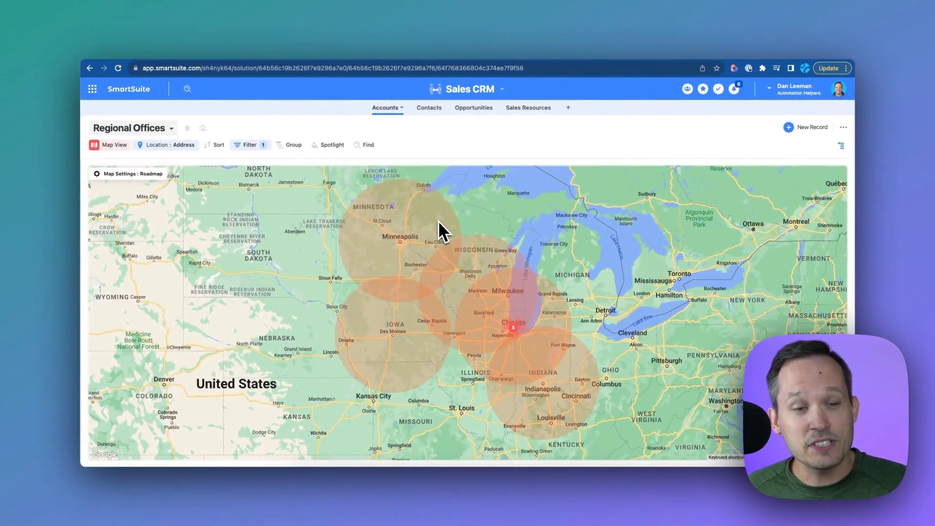
In Map Settings, apply the Retro map style and make the markers purple
left_click(115, 175)
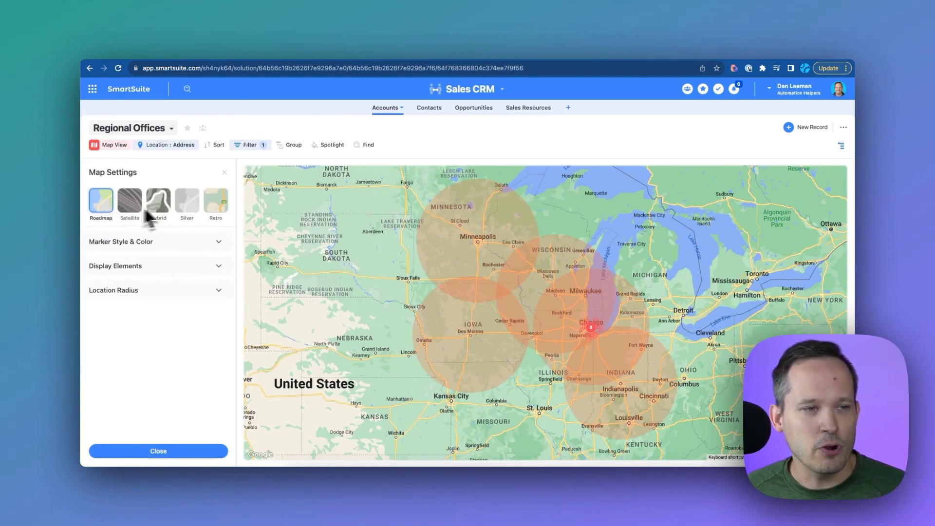
left_click(188, 208)
left_click(217, 212)
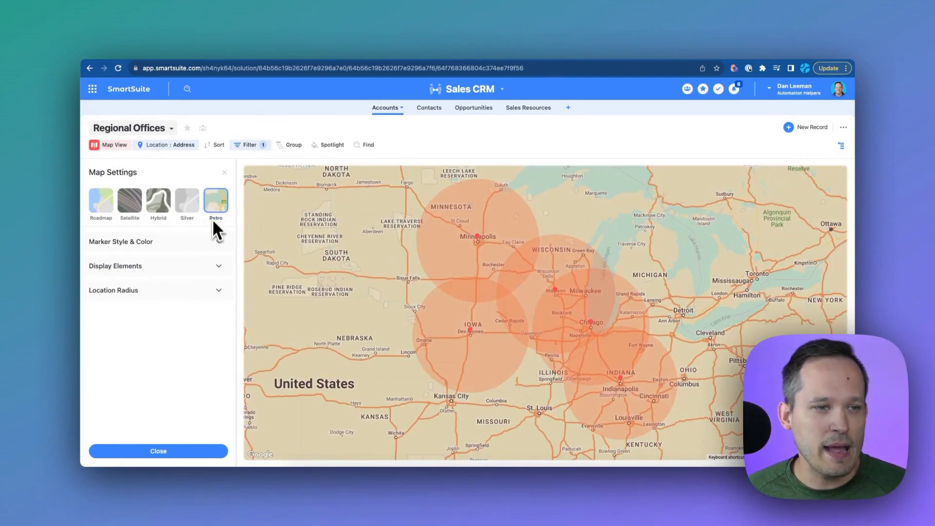
left_click(216, 244)
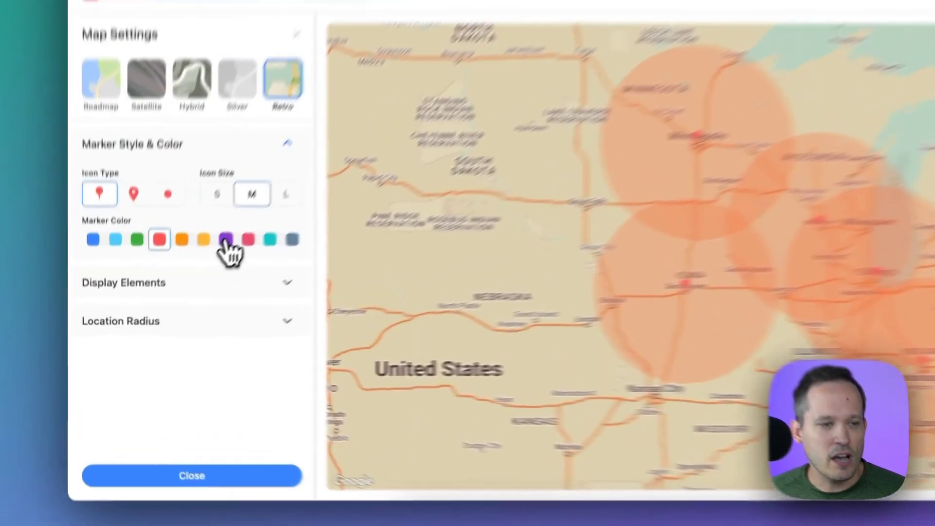
left_click(179, 302)
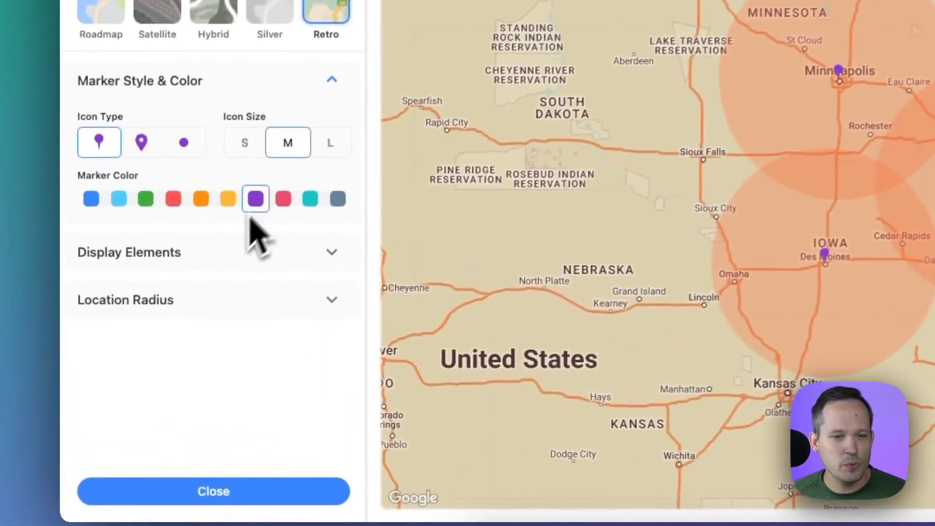
Review the Display Elements, keeping Location Radius on at 150 Miles
left_click(177, 254)
scroll(179, 266, "down", 3)
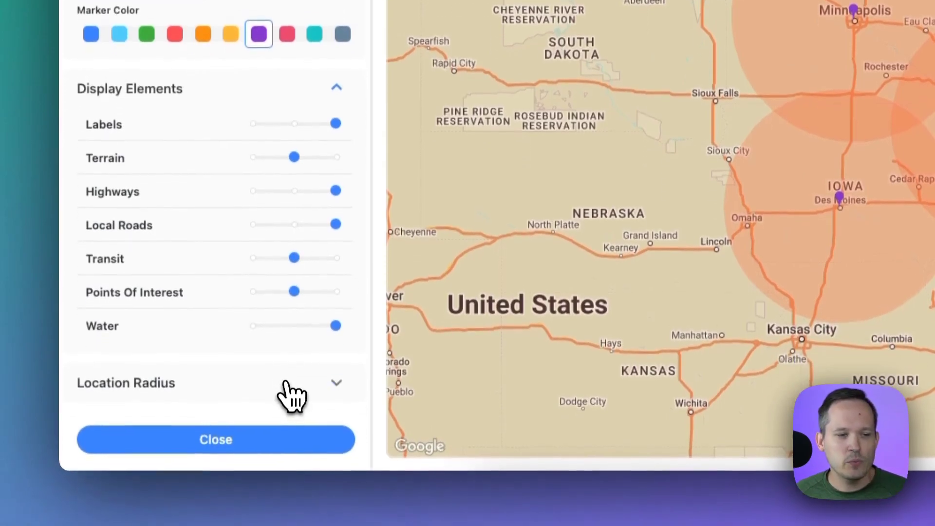
left_click(291, 397)
scroll(270, 312, "down", 2)
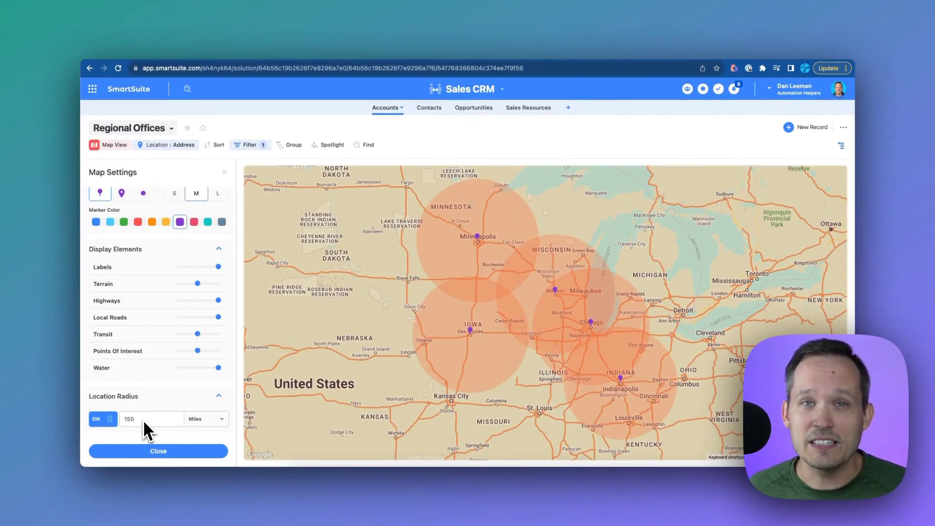
Show the Record Listing and jump through Corporate HQ, Minneapolis and Madison Regional Offices on the map
scroll(144, 423, "up", 5)
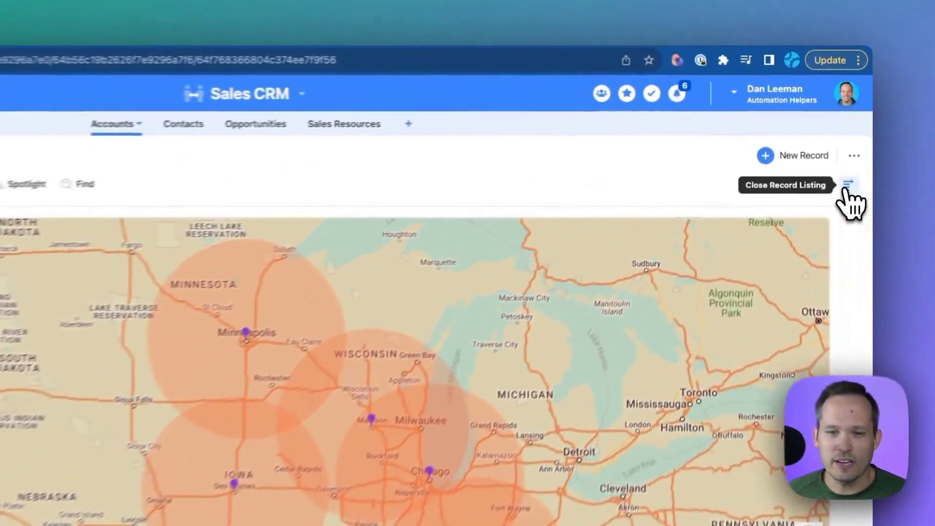
left_click(847, 185)
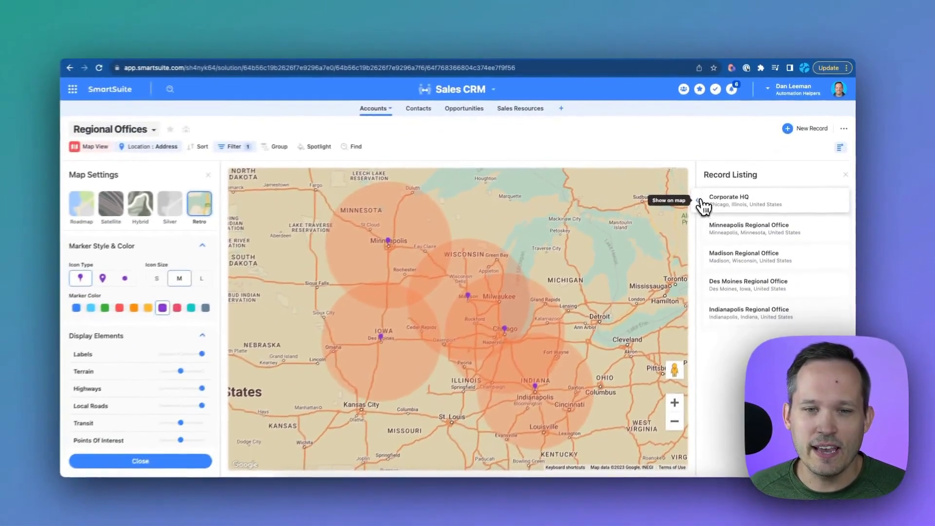
left_click(744, 287)
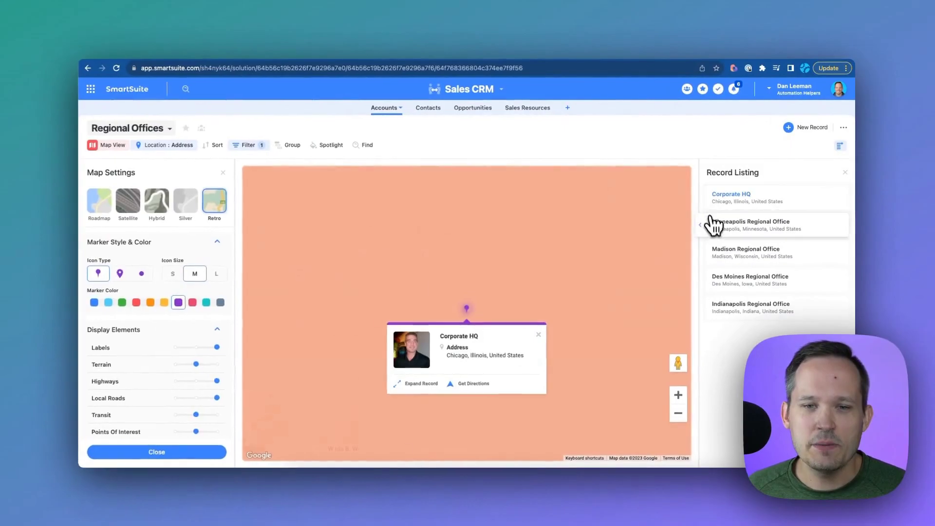
left_click(707, 228)
left_click(704, 256)
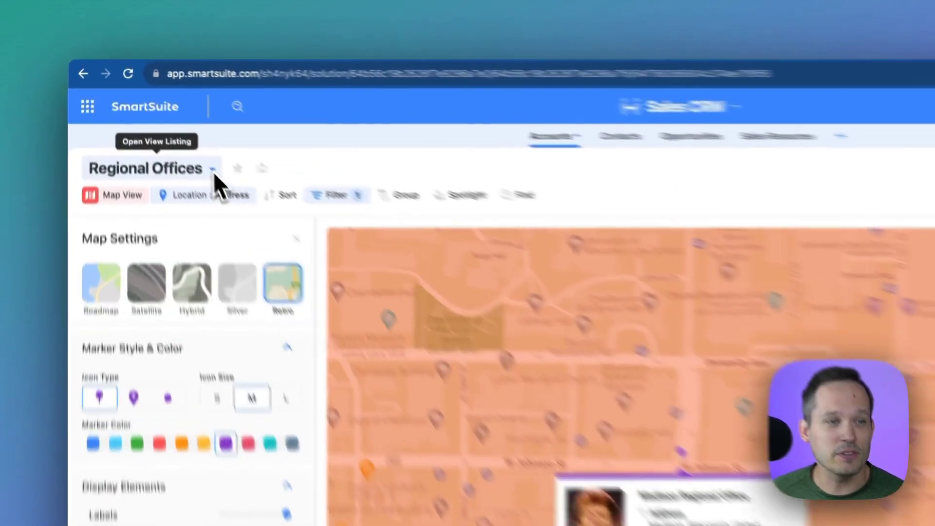
Show the new public view type choices, from Grid and Map through Form and Folder
left_click(171, 129)
left_click(399, 272)
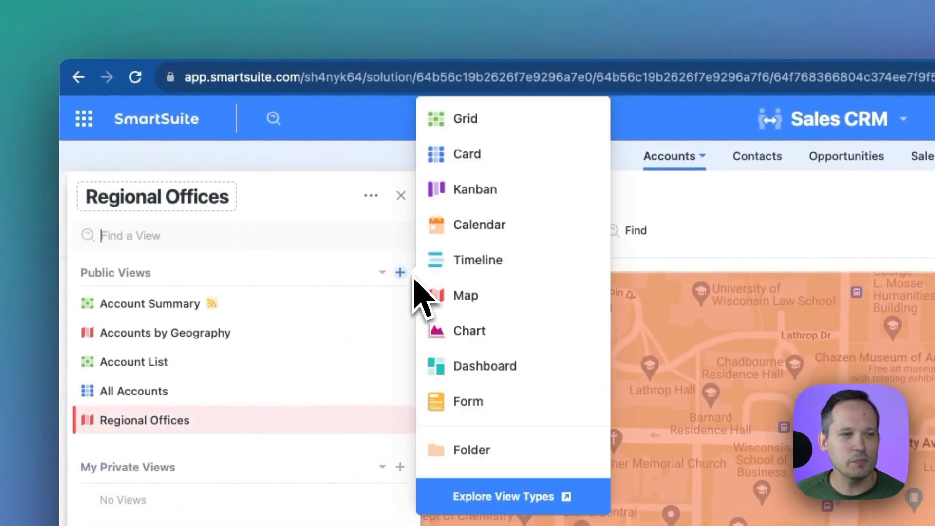